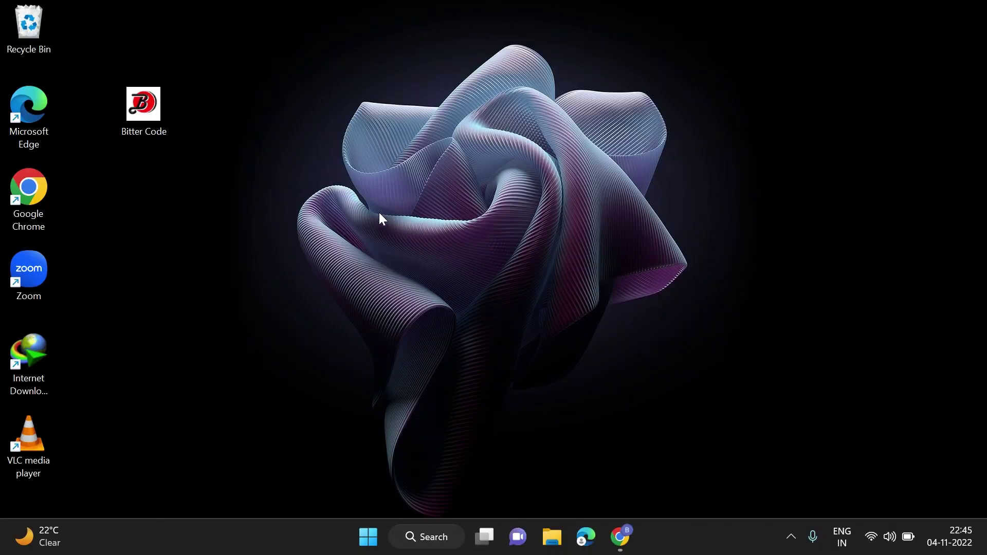
- Search 'java oracle' in Chrome and open the Java Software | Oracle India result
click(622, 536)
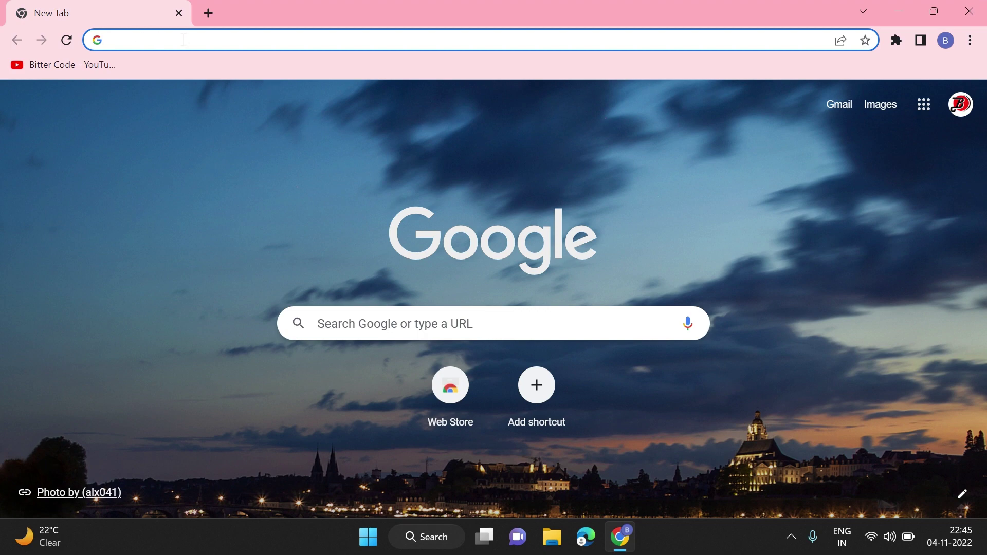
text(java oracle)
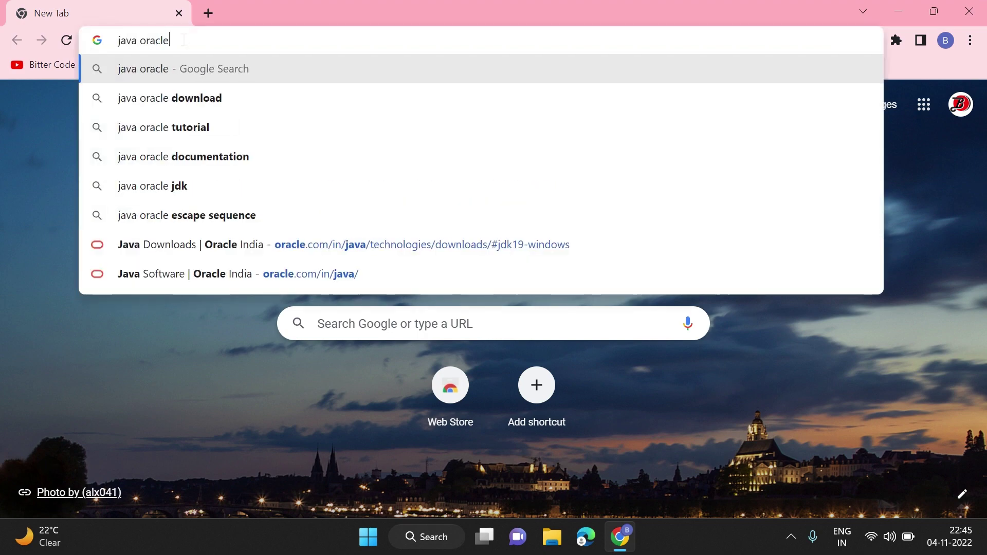
key(Return)
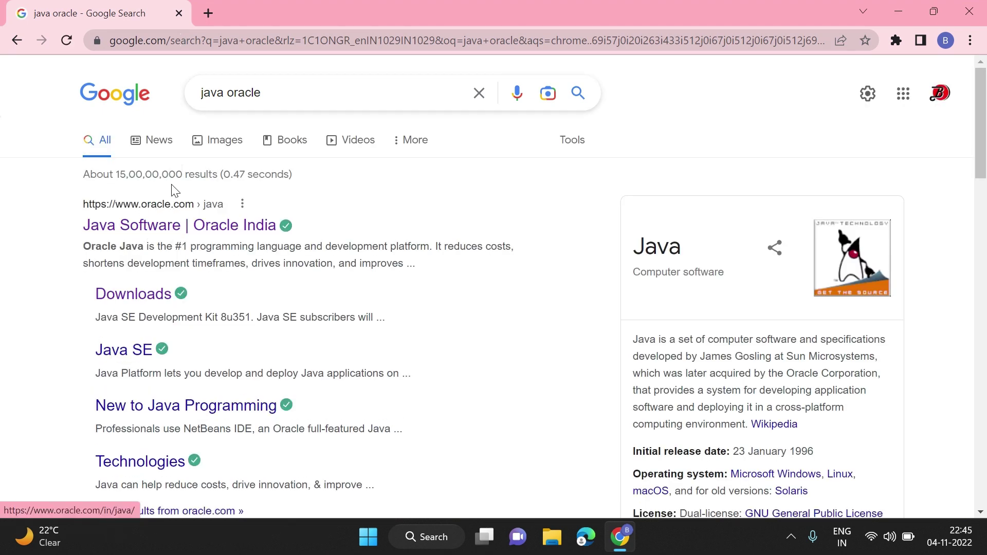
click(135, 225)
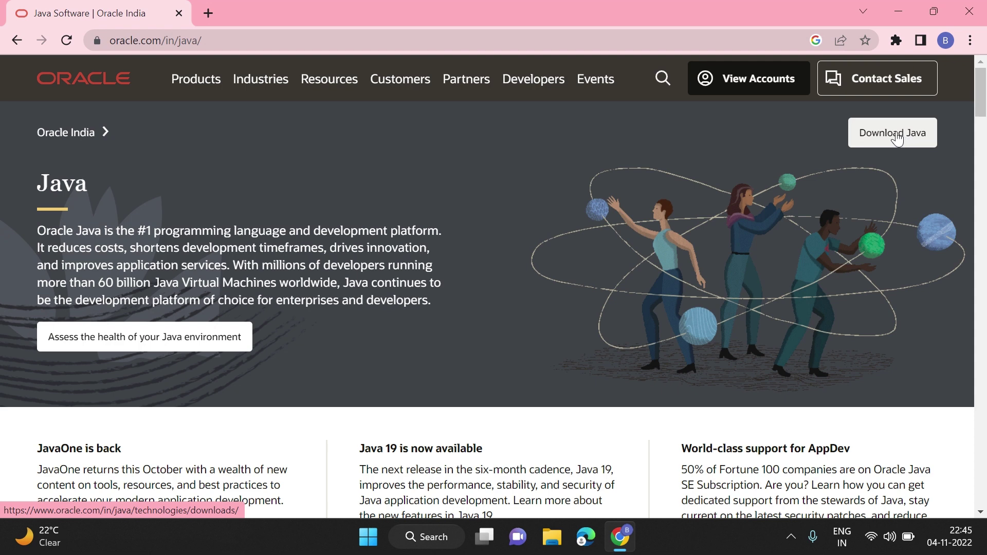
- Go to Oracle's Java Downloads page and bring up the JDK 19.0.1 download section
click(894, 135)
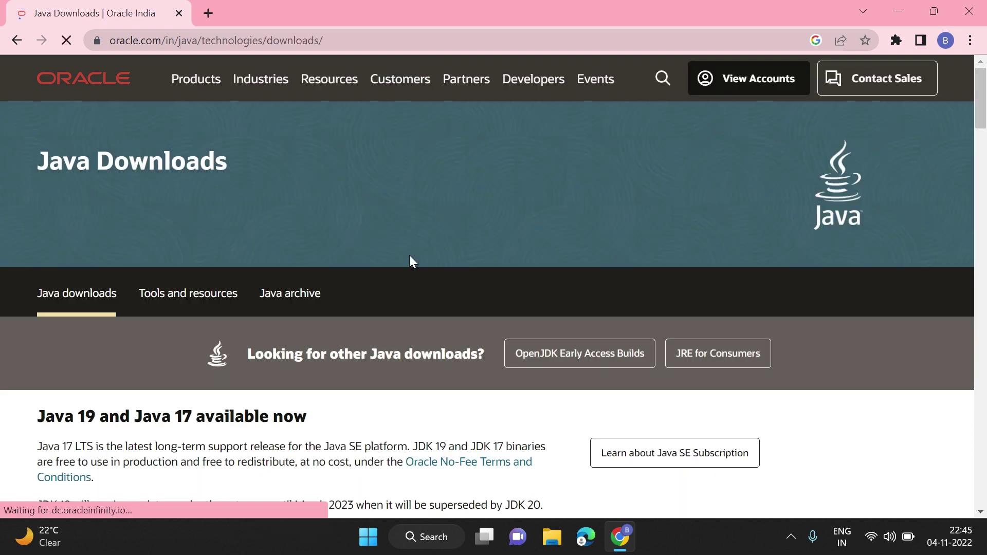
scroll(410, 262, down, 2)
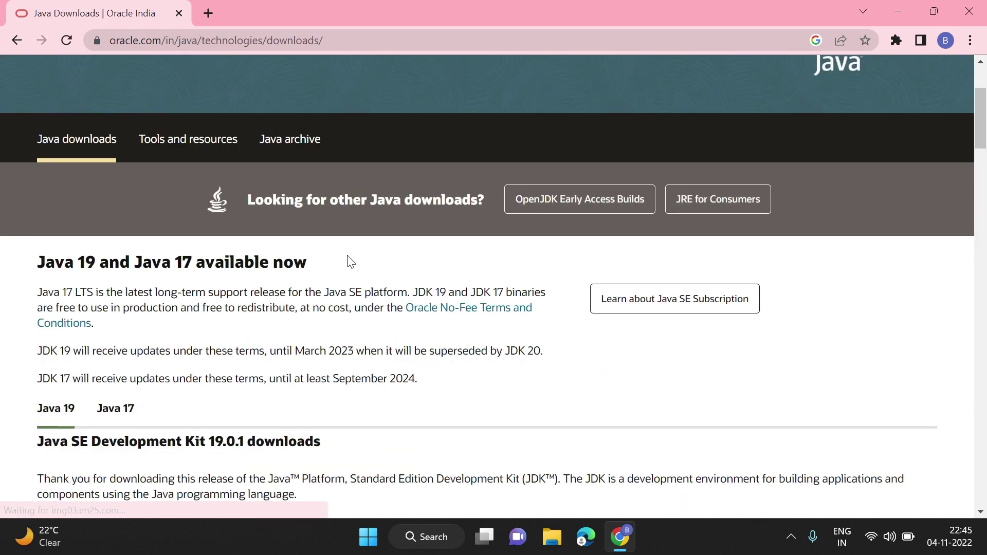
drag(37, 262, 310, 262)
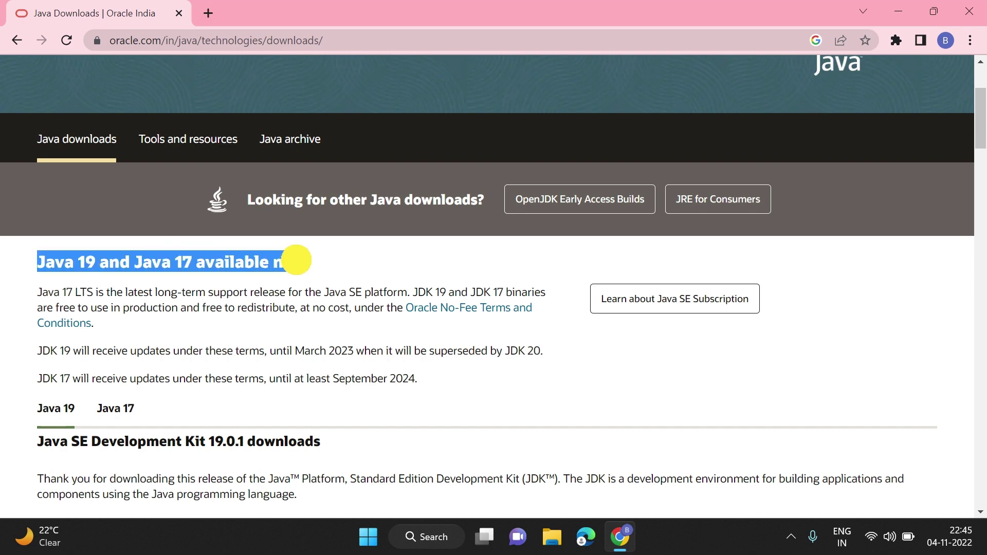
click(248, 265)
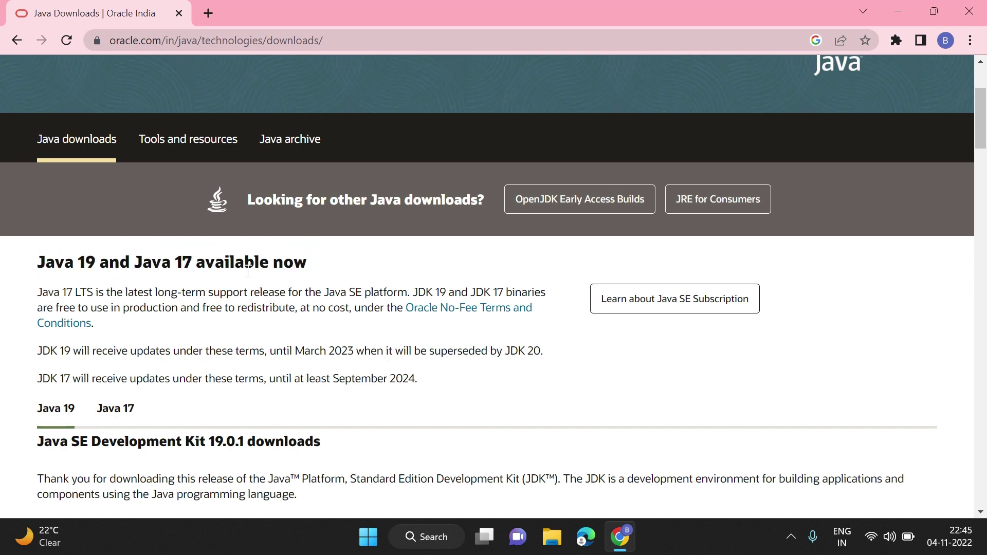
scroll(242, 281, down, 2)
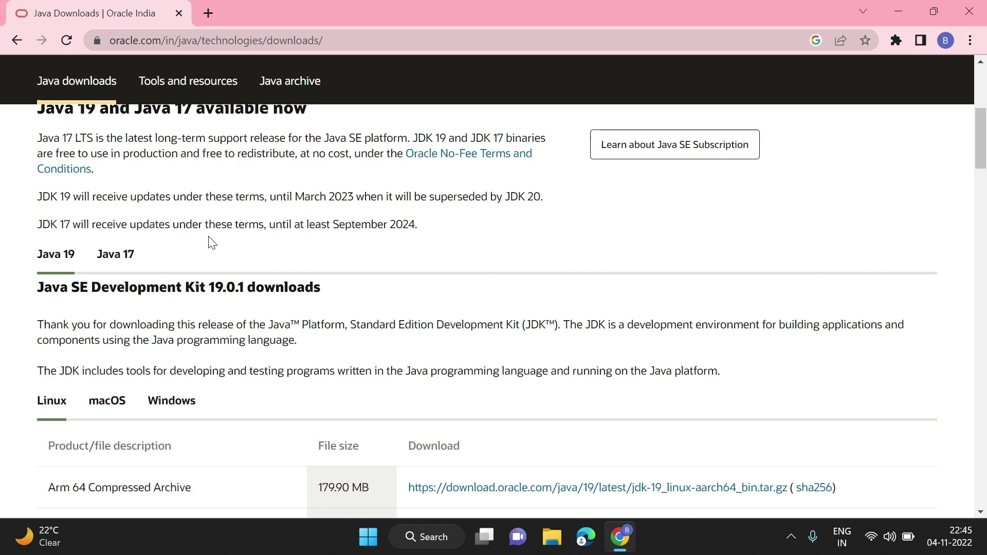
scroll(209, 243, down, 1)
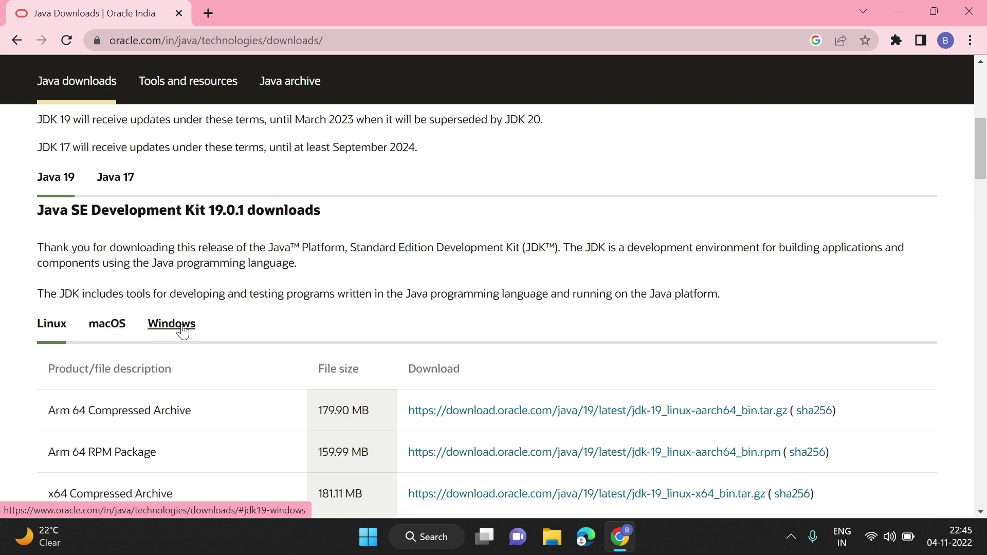
- List the Windows JDK 19 packages and download jdk-19_windows-x64_bin.exe via Start Download
click(188, 328)
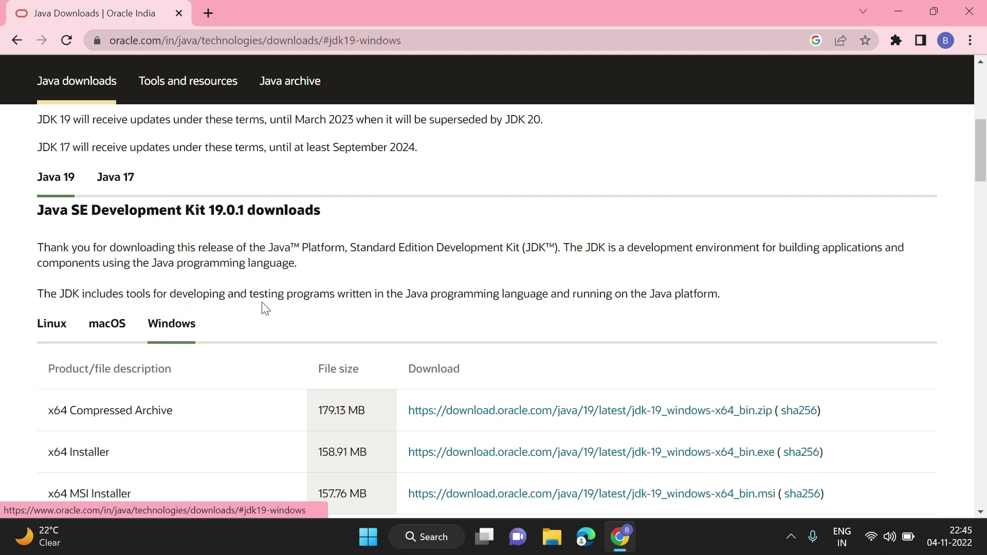
scroll(262, 306, down, 1)
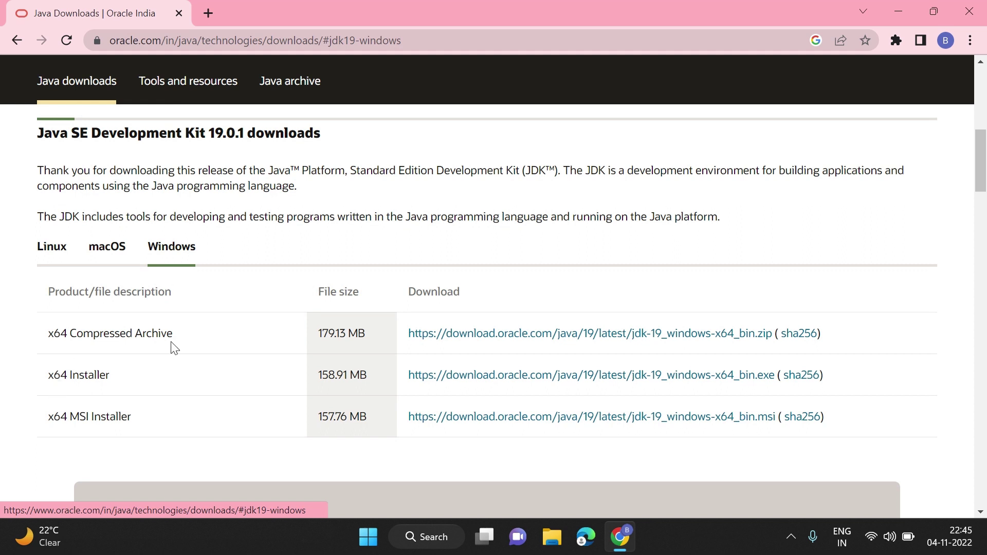
drag(45, 374, 116, 376)
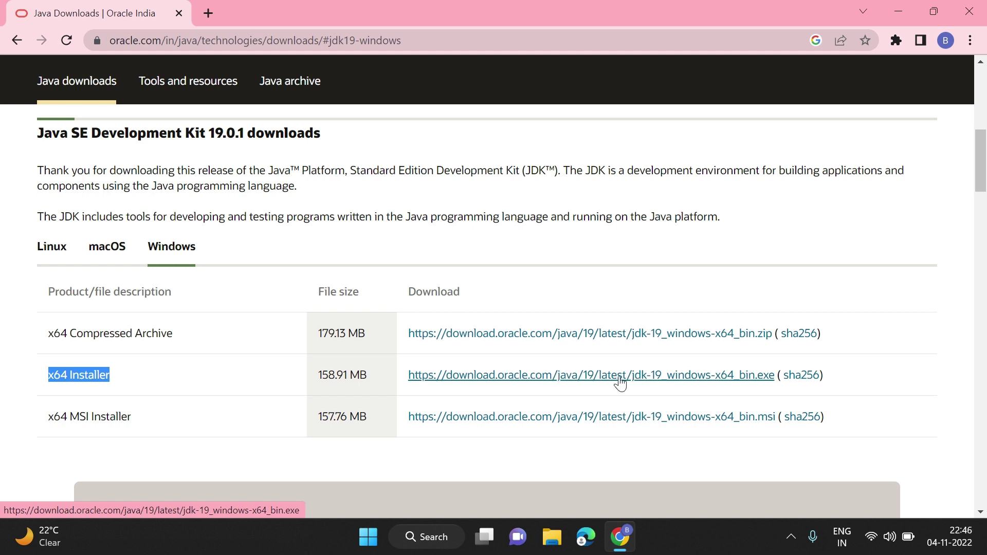
click(645, 375)
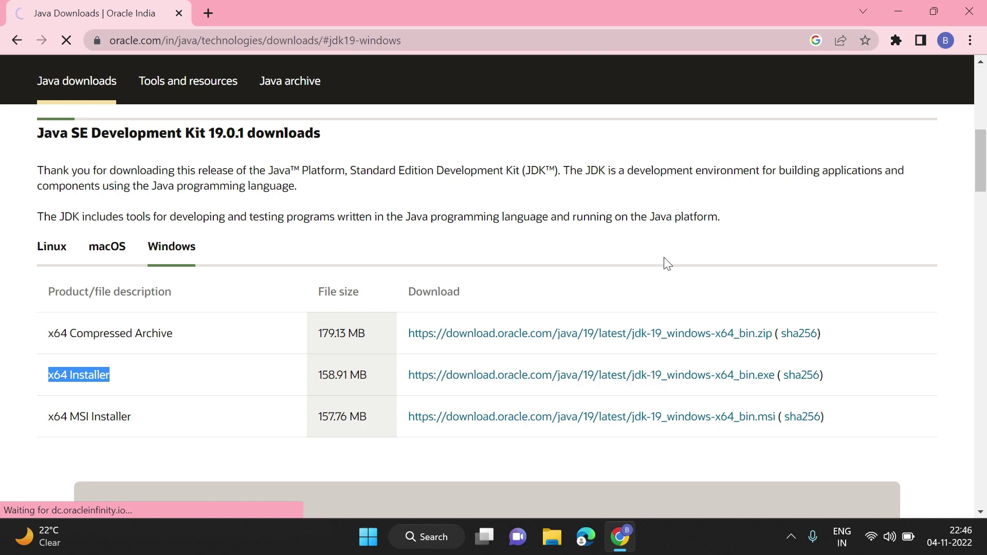
click(482, 332)
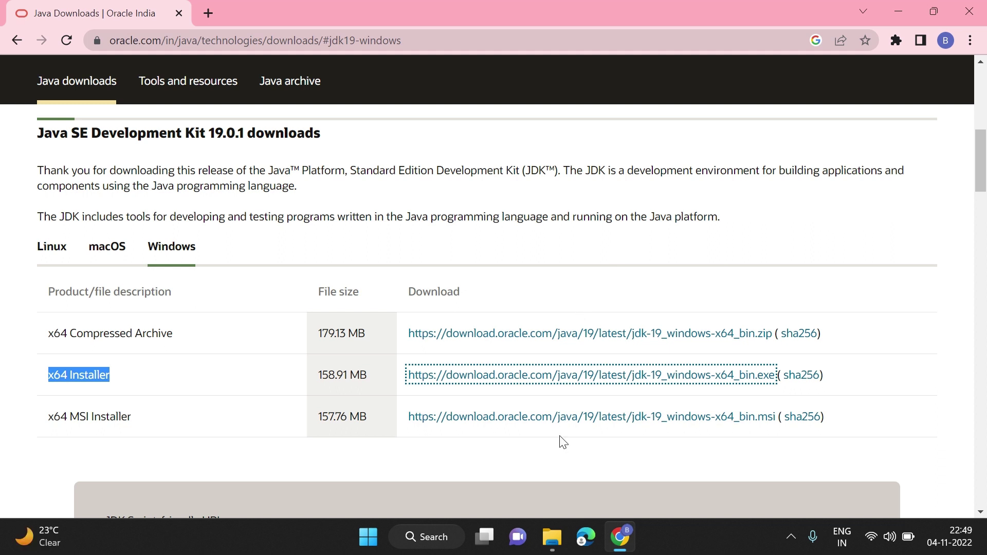
- Select jdk-19_windows-x64_bin in Downloads > Programs and run it
click(552, 537)
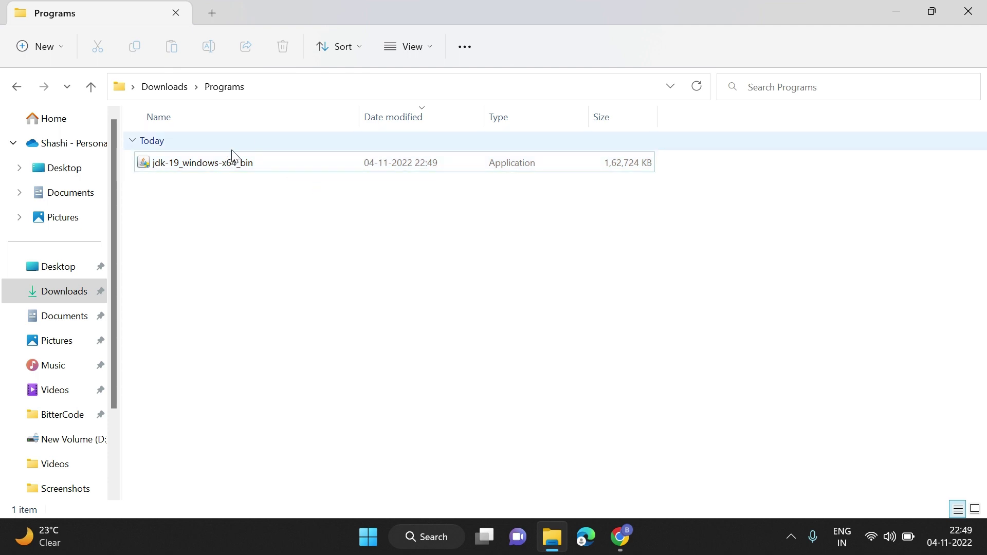
click(220, 163)
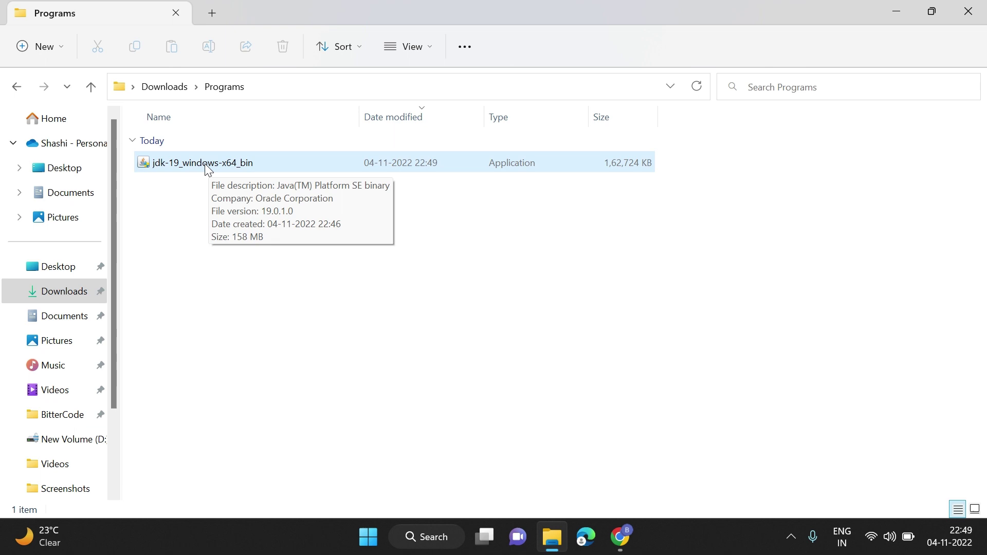
click(206, 167)
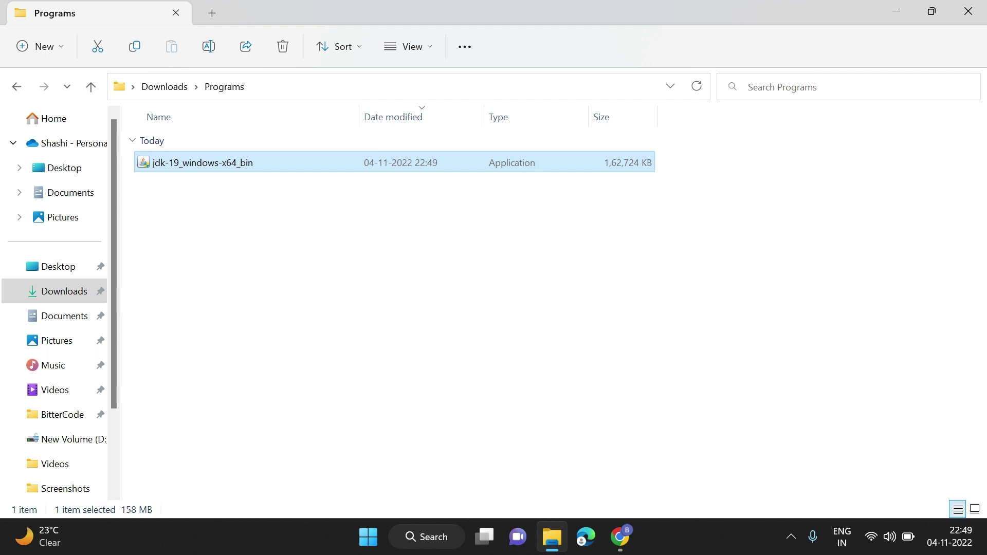
key(Return)
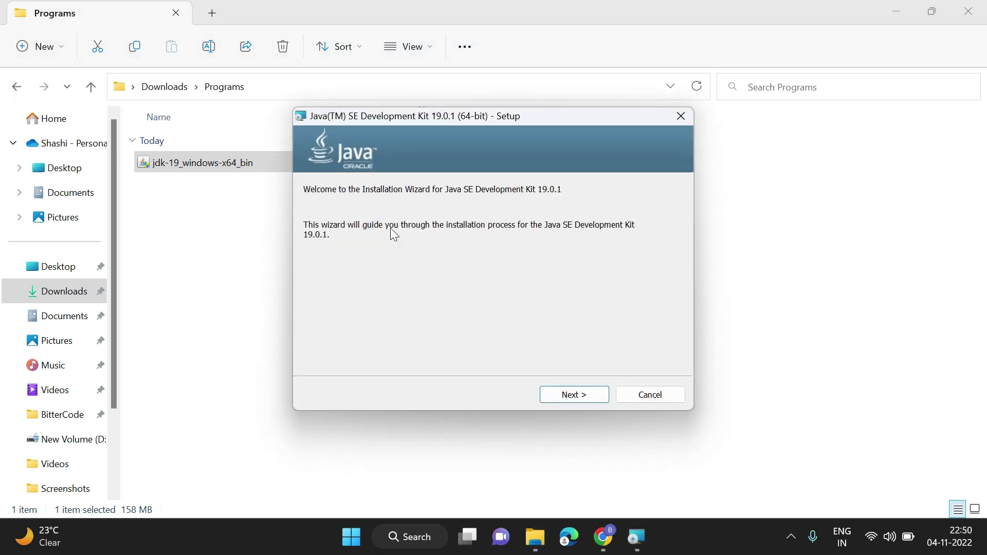
- Take the JDK 19.0.1 wizard past Welcome, keeping the default destination, through to completion
click(572, 395)
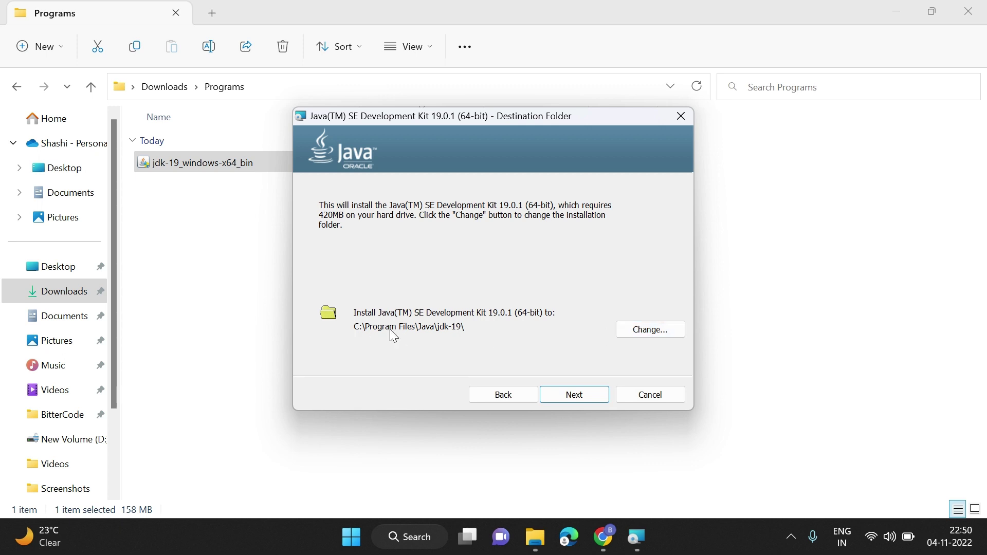
click(581, 400)
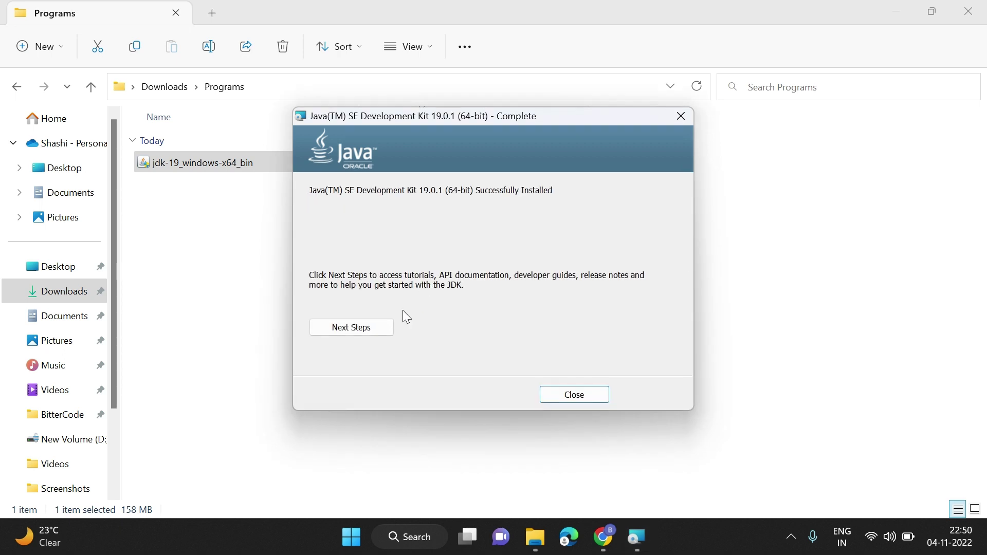
click(358, 332)
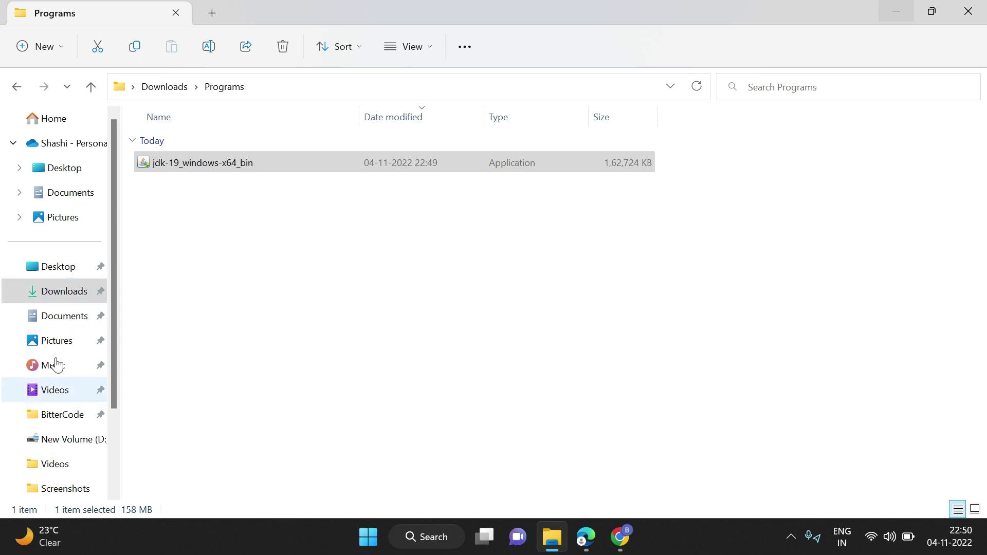
scroll(42, 462, down, 3)
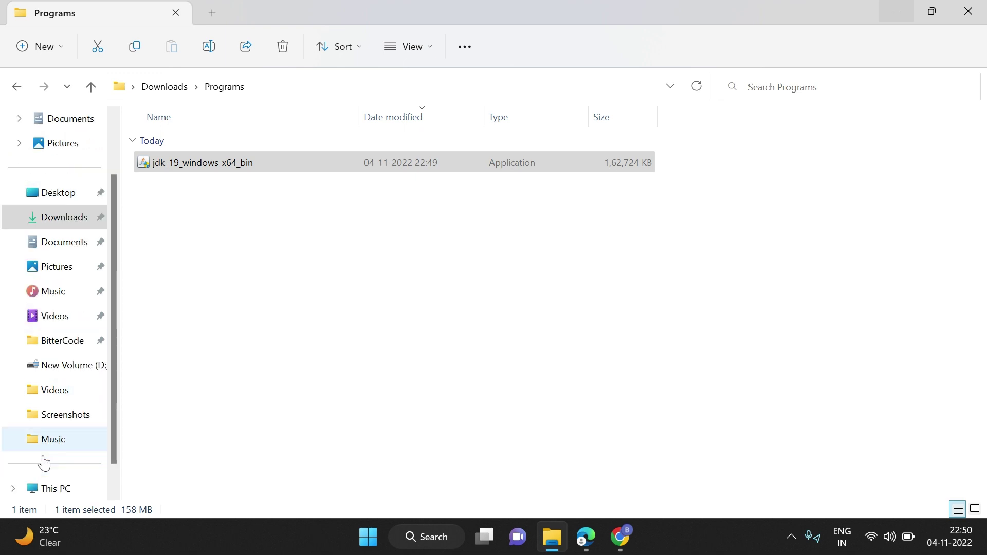
- Browse This PC to C:\Program Files\Java\jdk-19\bin and select its address-bar path
click(49, 440)
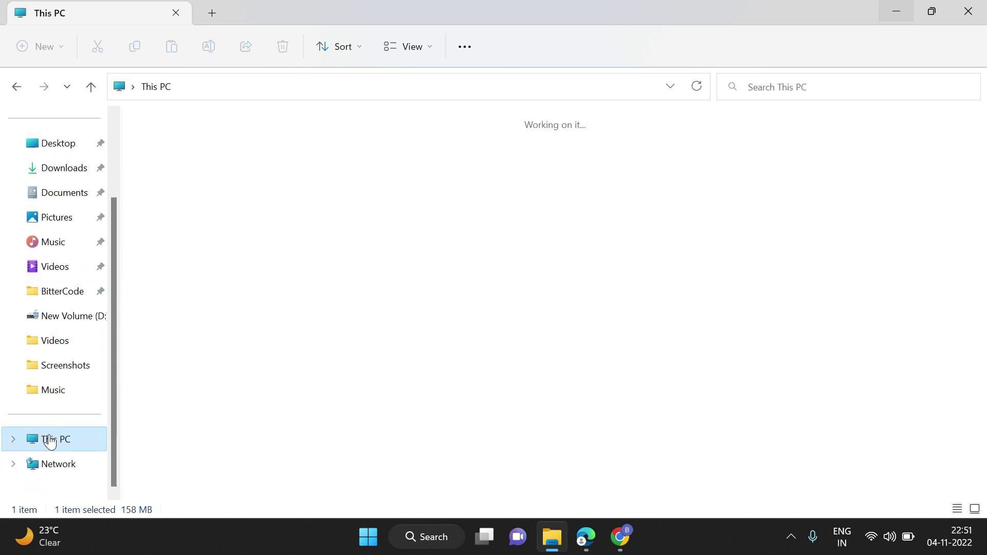
double_click(204, 161)
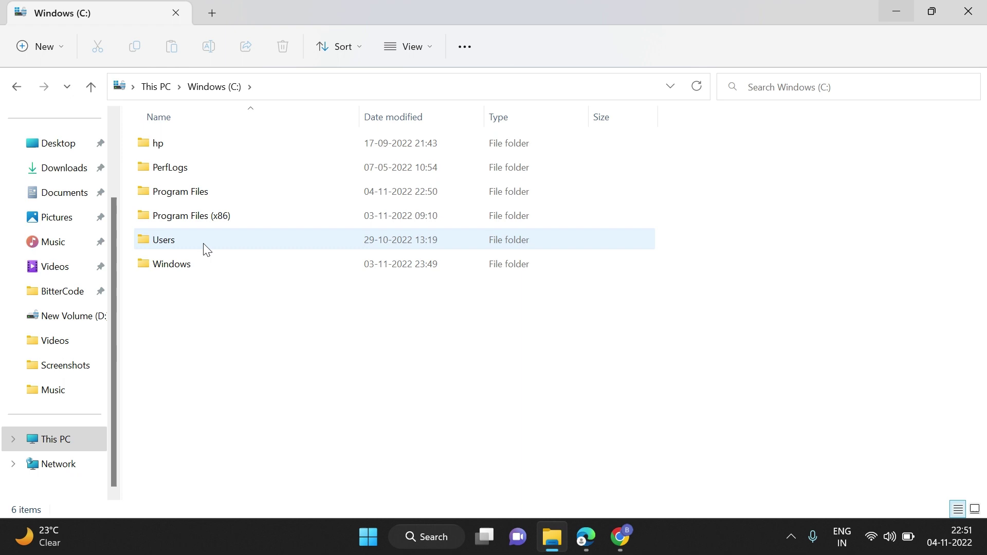
click(204, 241)
double_click(199, 195)
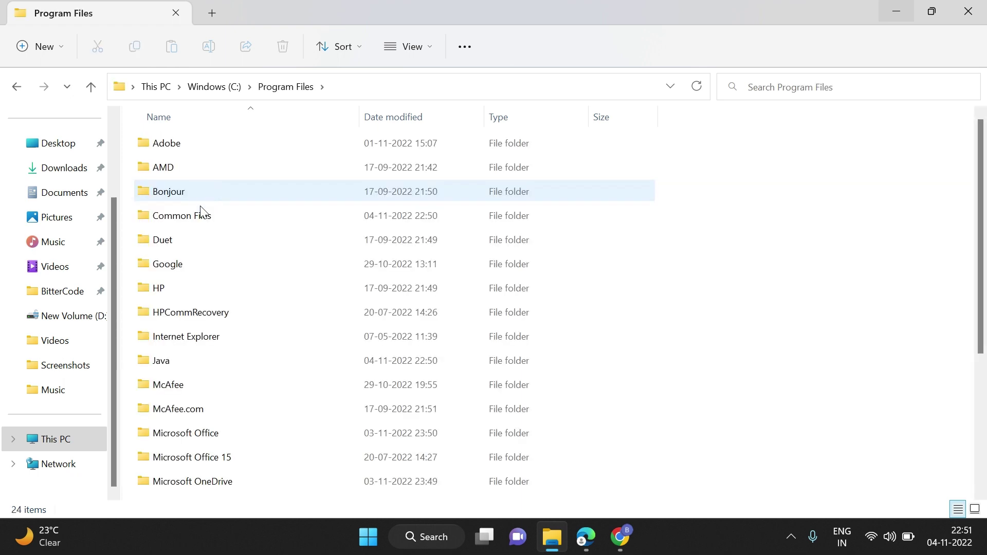
double_click(188, 364)
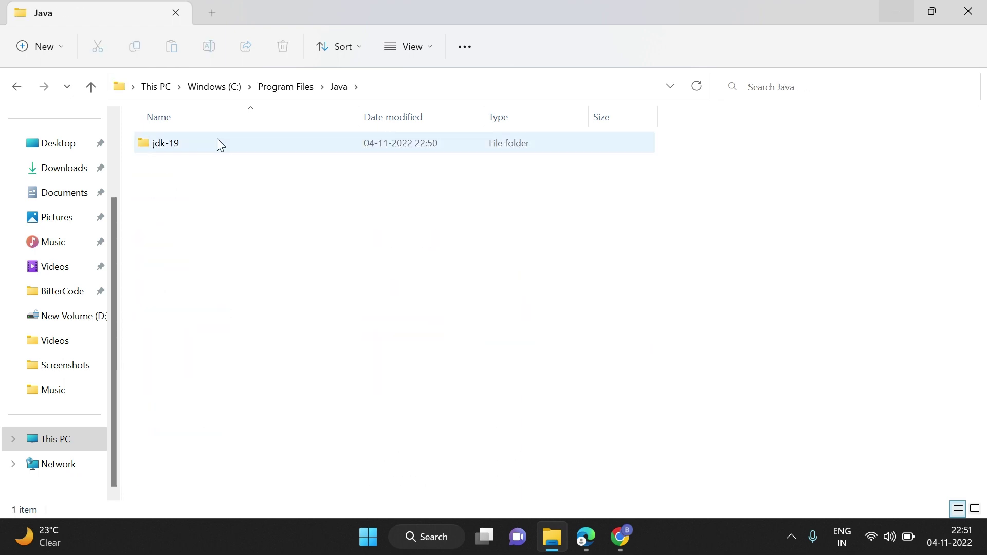
double_click(215, 137)
double_click(216, 139)
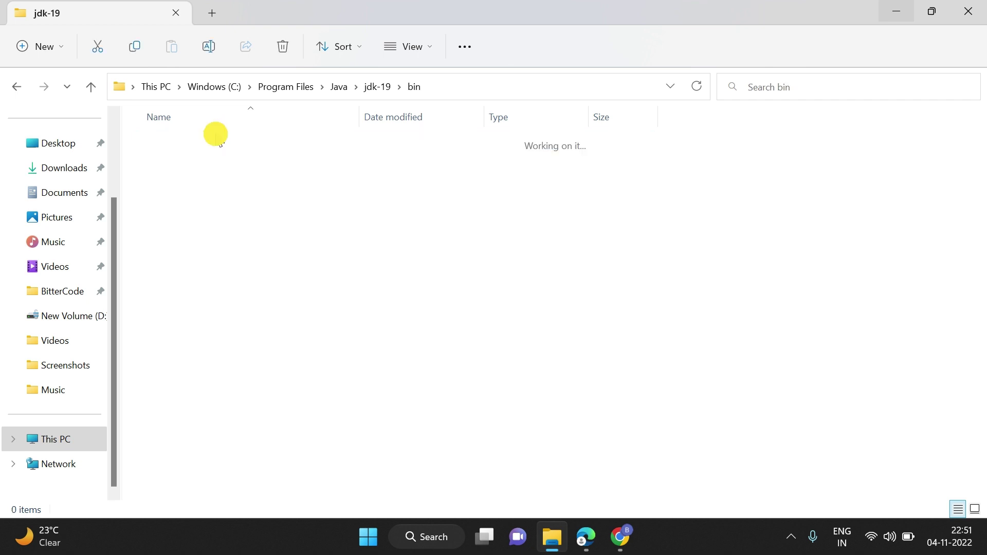
click(465, 89)
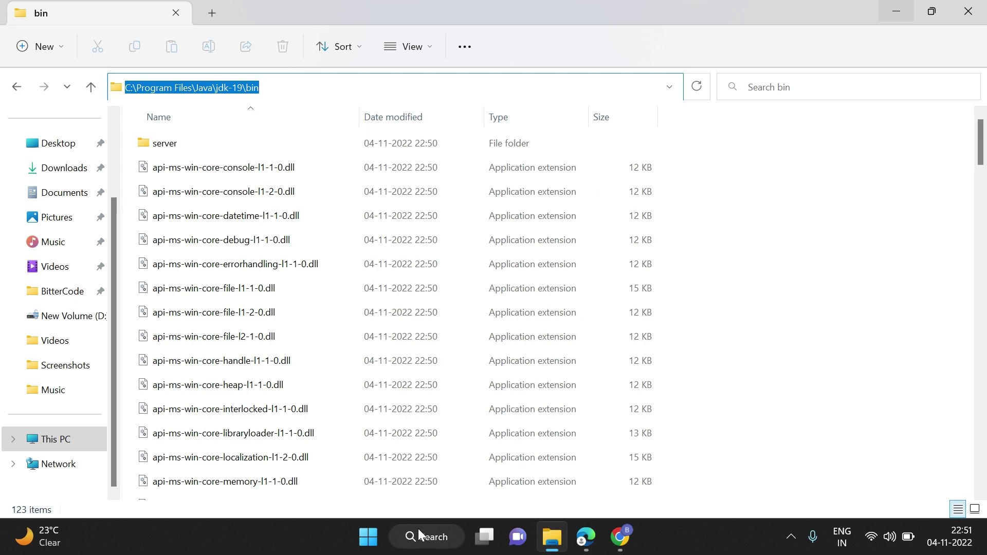
- Search 'envir' to reach Environment Variables and work in the System variables list
click(424, 546)
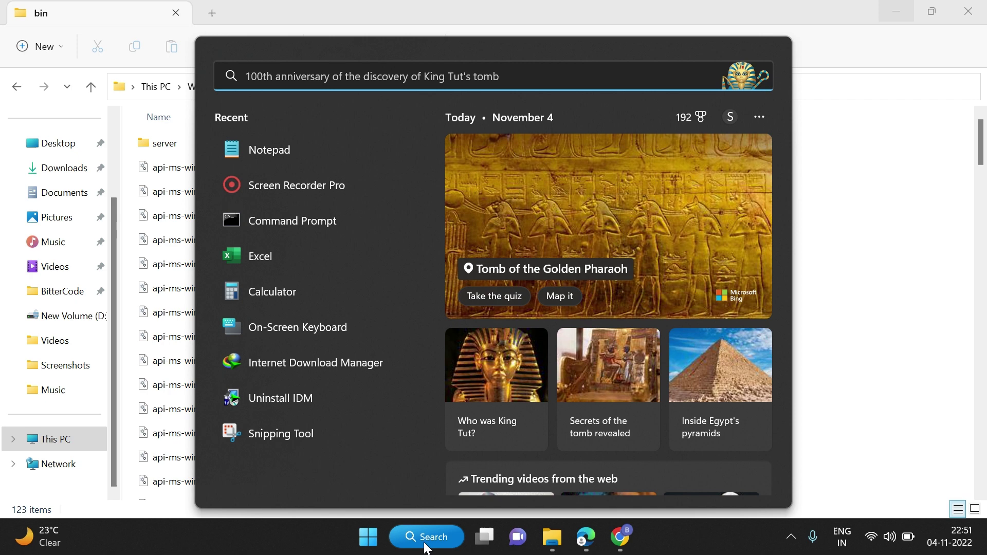
text(env)
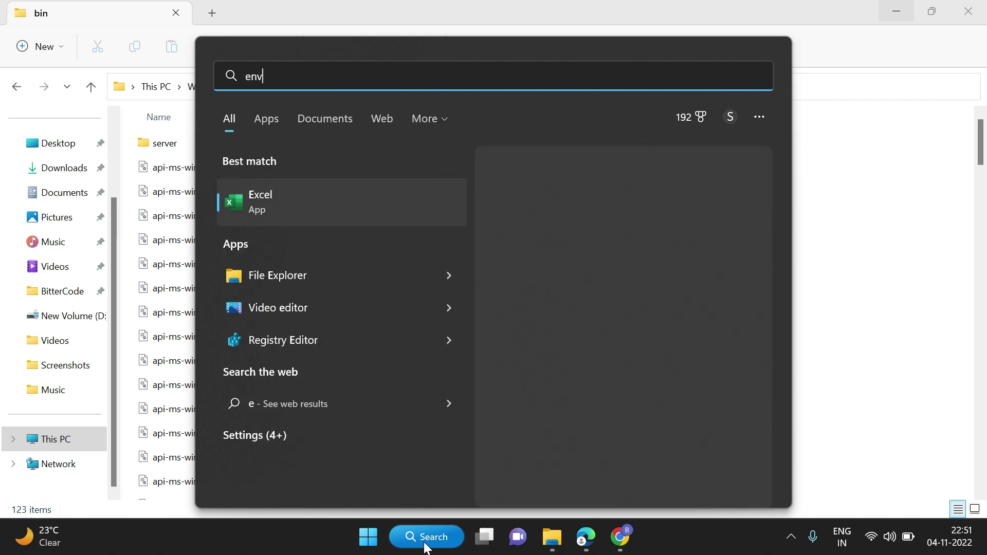
text(ir)
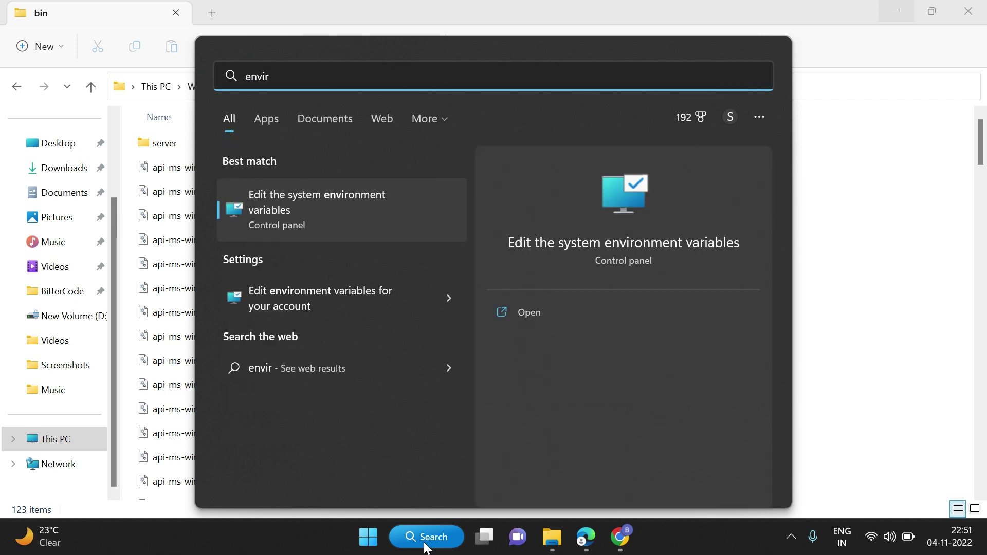
key(Return)
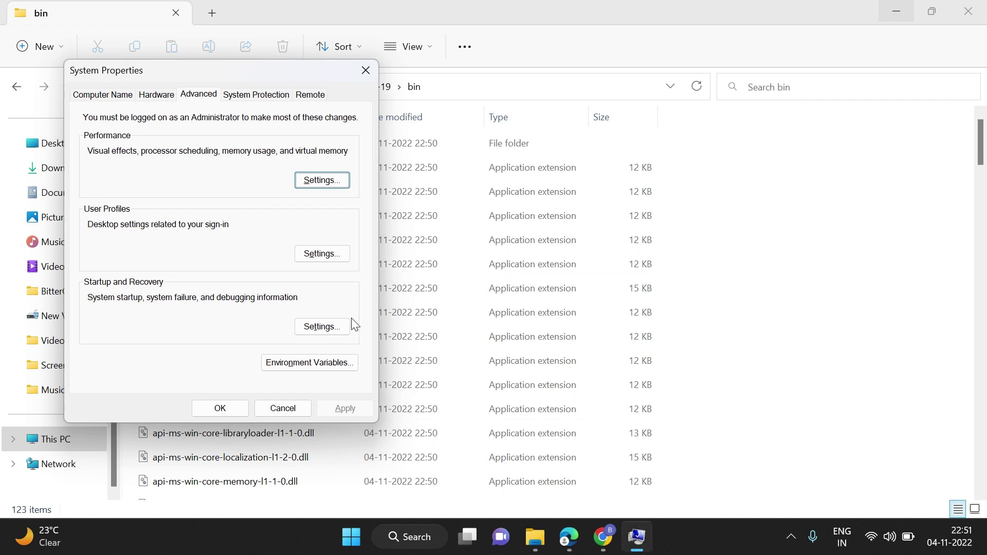
click(301, 365)
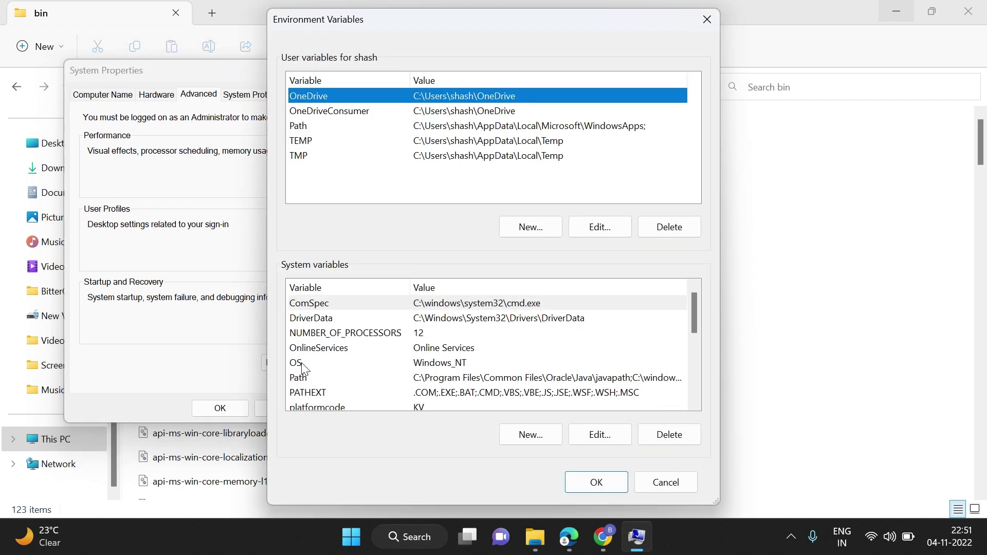
scroll(403, 378, down, 2)
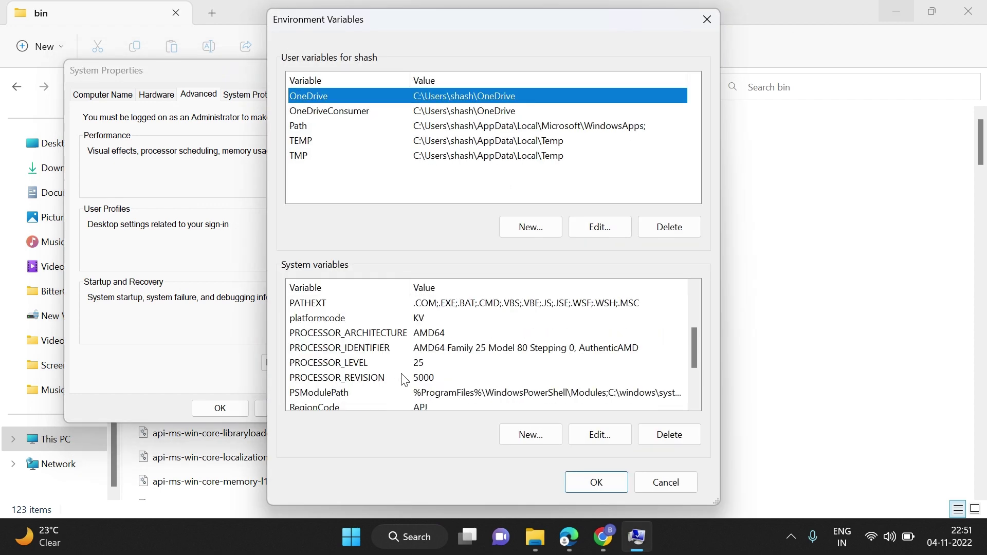
scroll(403, 378, up, 2)
click(462, 363)
- Name the new system variable JAVA_HOME, paste C:\Program Files\Java\jdk-19\bin as its value, and confirm
click(529, 435)
text(JAVA_)
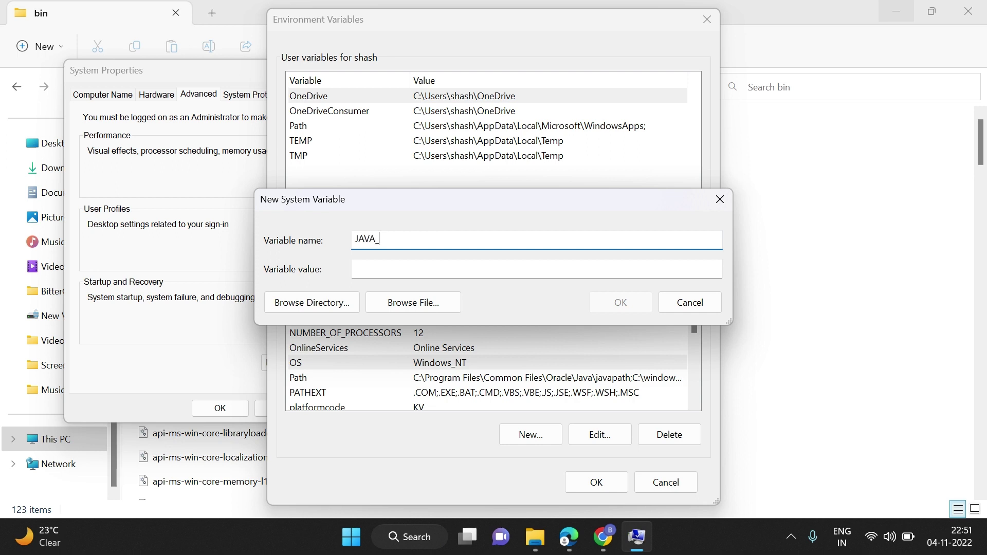
text(HOME)
click(369, 269)
text(C:\Program Files\Java\jdk-19\bin)
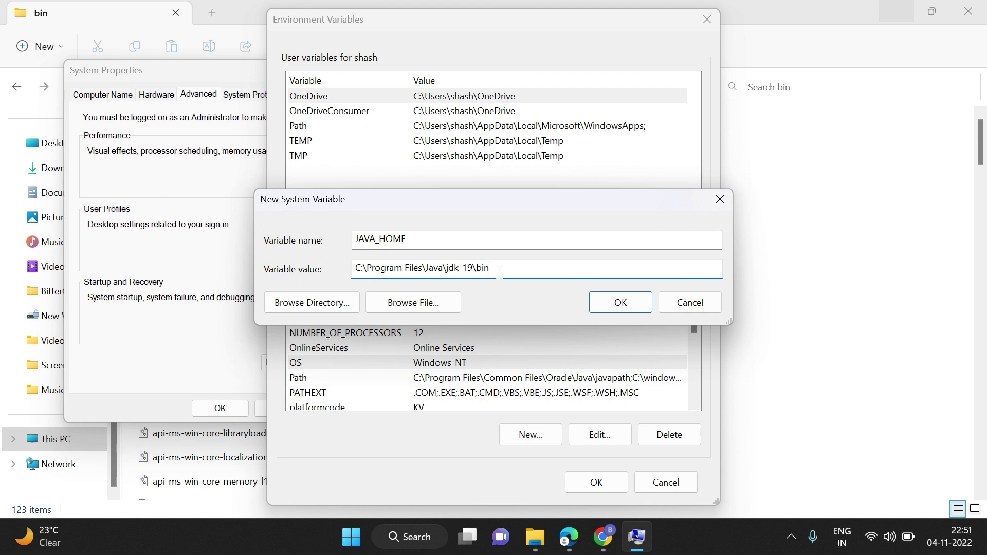
click(621, 304)
scroll(467, 377, down, 1)
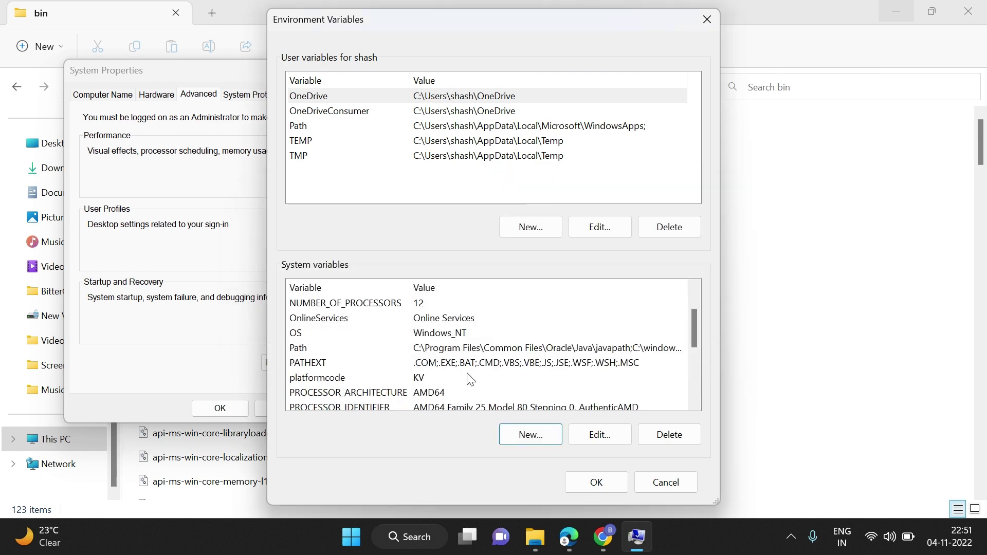
- Edit the system Path variable to add a pasted C:\Program Files\Java\jdk-19\bin entry
click(501, 352)
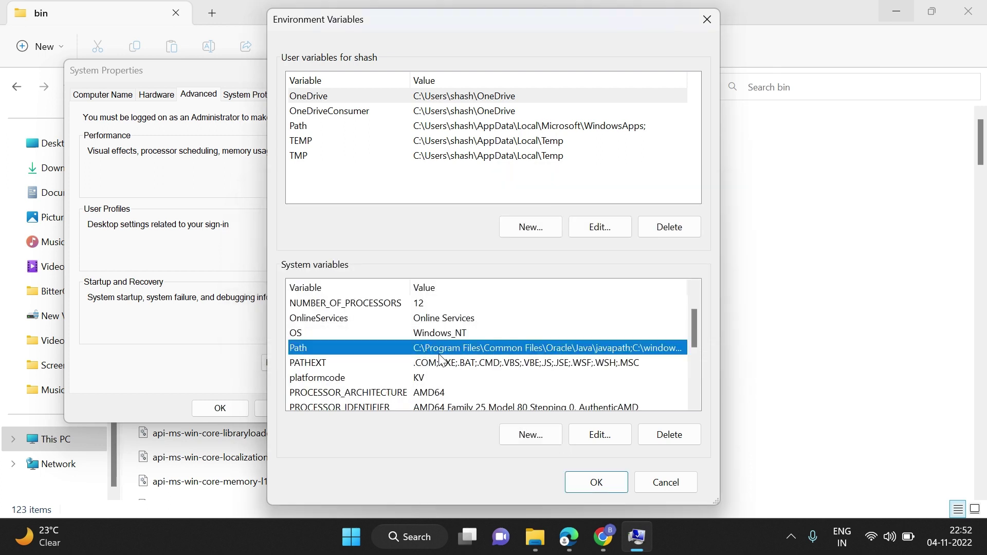
click(602, 437)
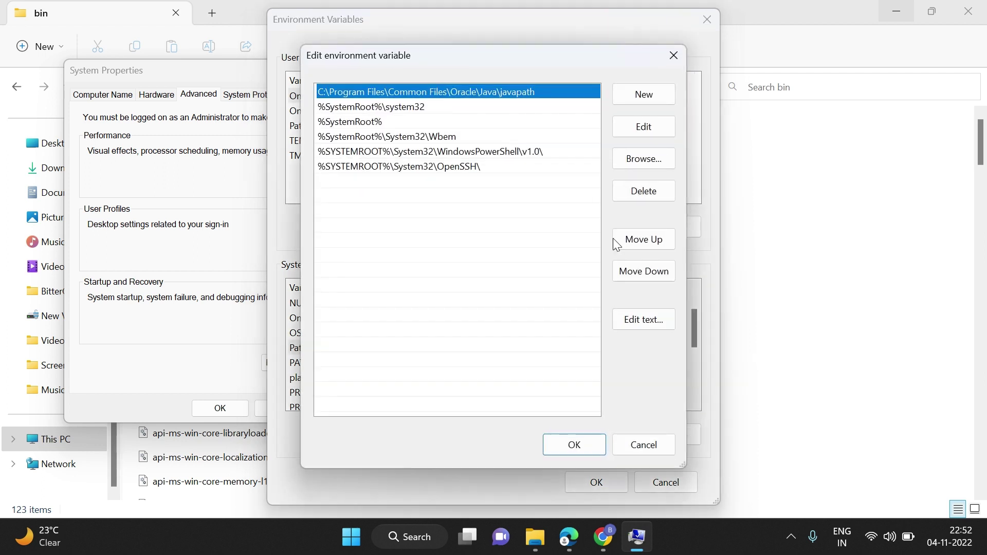
click(638, 100)
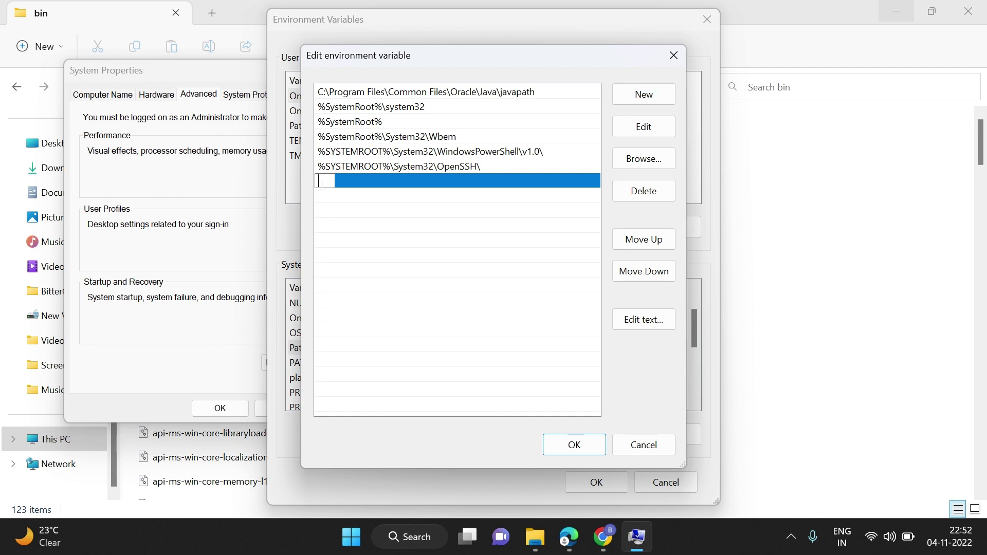
text(C:\Program Files\Java\jdk-19\bin)
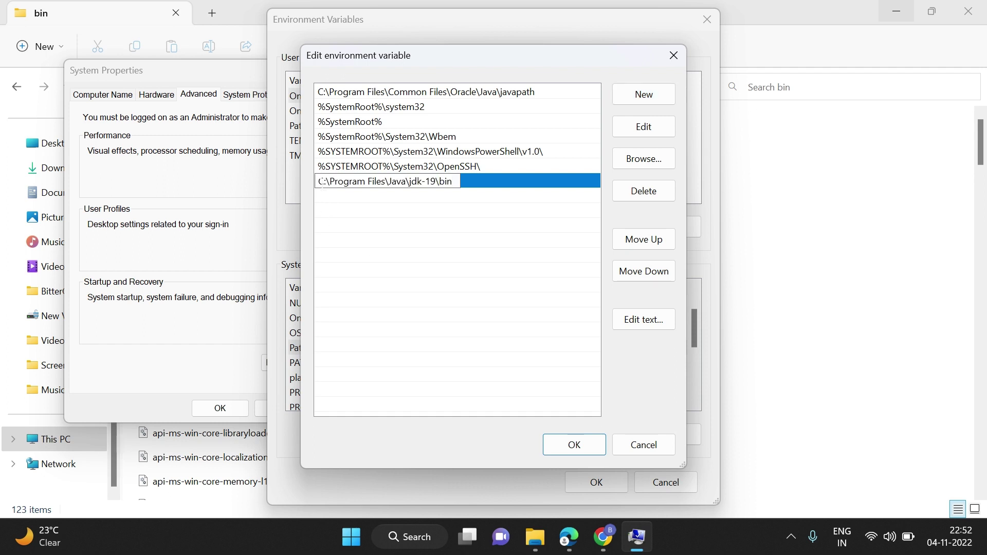
click(575, 447)
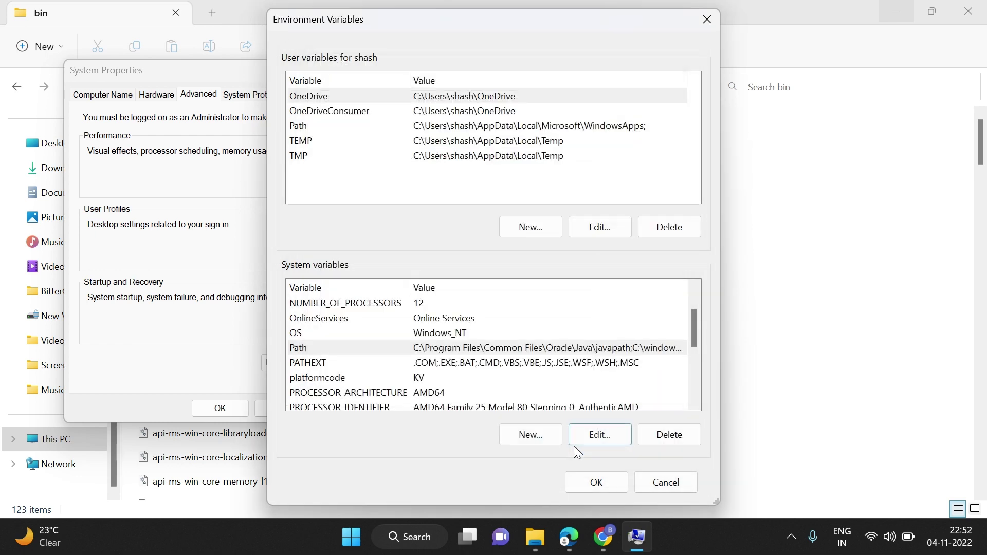
- Confirm Environment Variables and System Properties with OK, then close File Explorer and Chrome
click(596, 482)
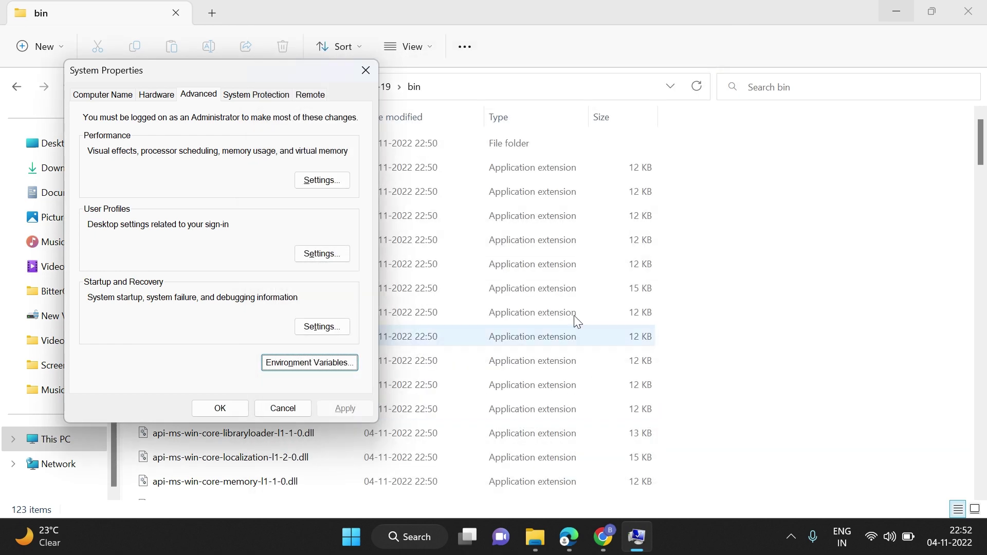
click(232, 410)
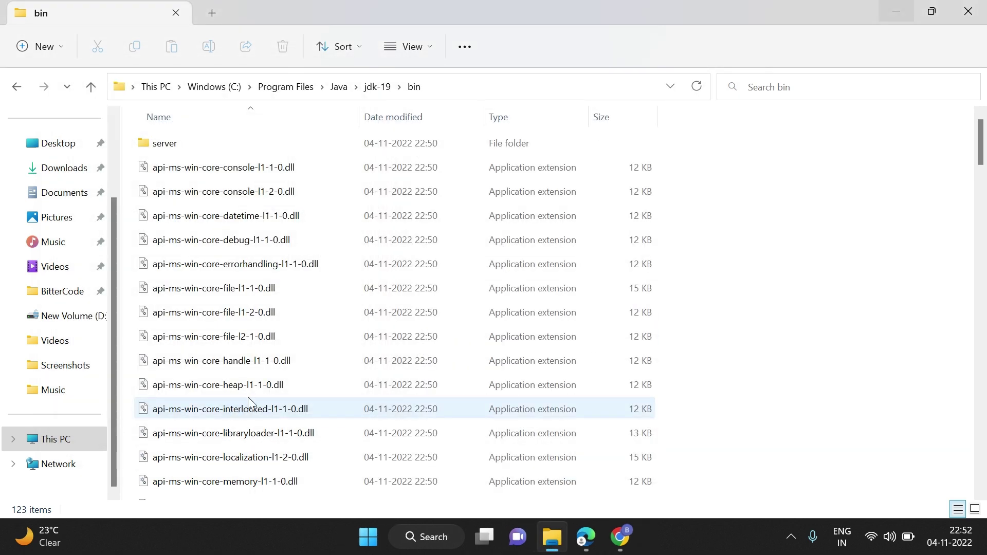
click(973, 6)
click(973, 11)
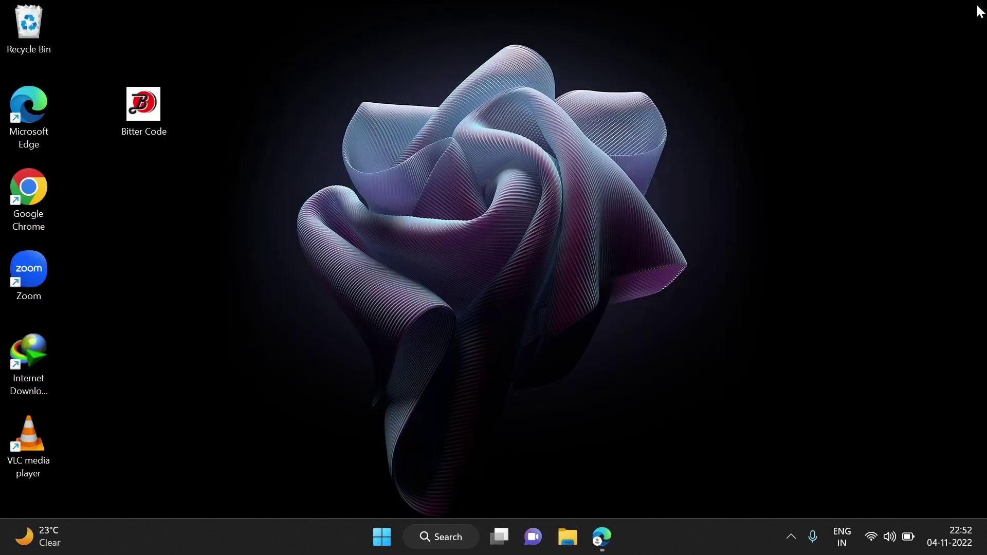
- Open Command Prompt from Windows search and run java --version, which reports java 19.0.1
click(450, 537)
text(cmd)
key(Return)
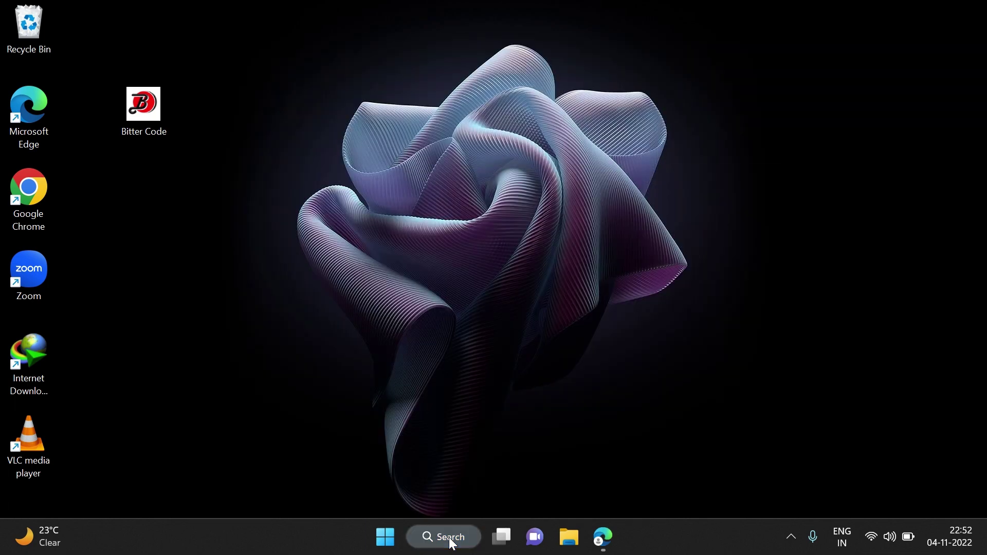
text(jav)
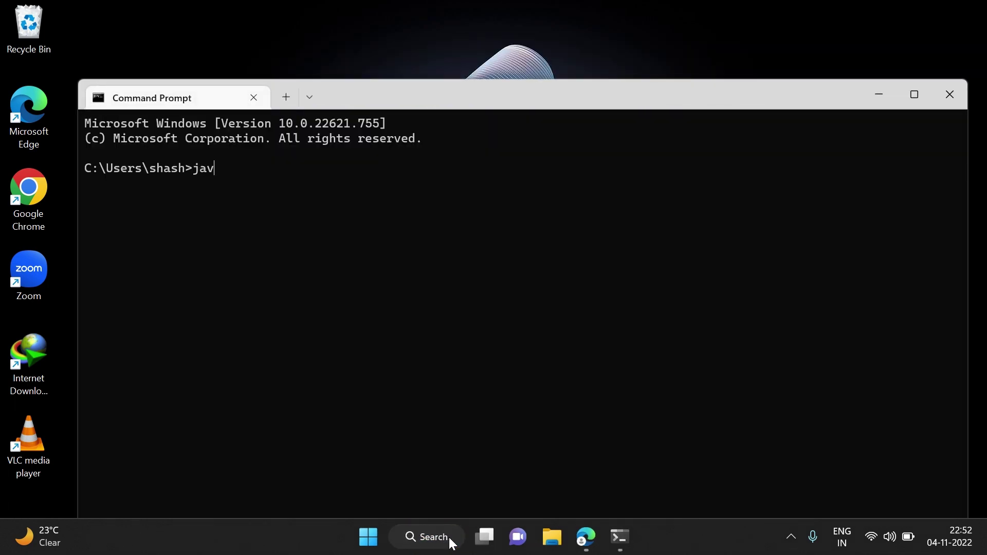
text(a --ver)
text(sion)
key(Return)
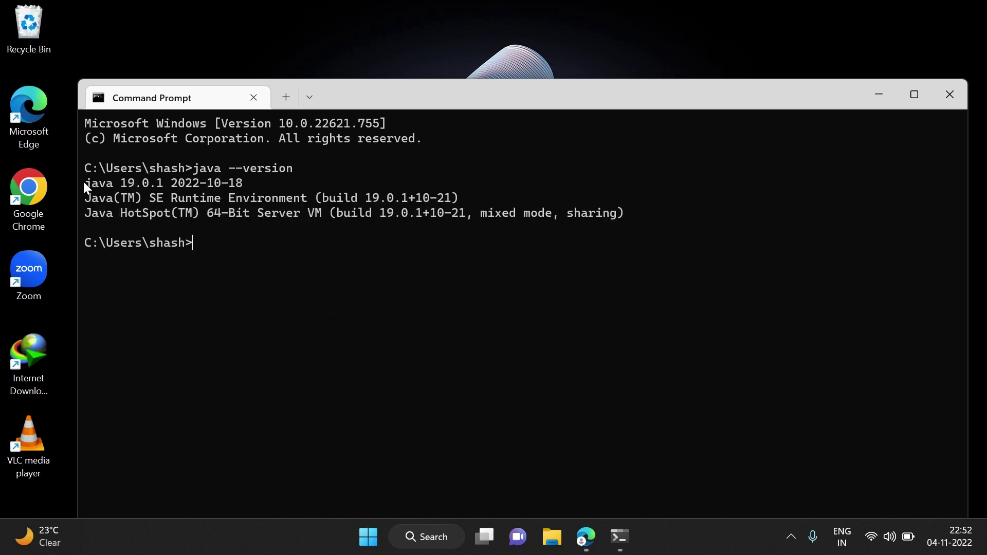
drag(83, 179, 637, 214)
click(255, 258)
text(javac)
- Run javac and maximize the console to show the compiler's usage and options list
key(Return)
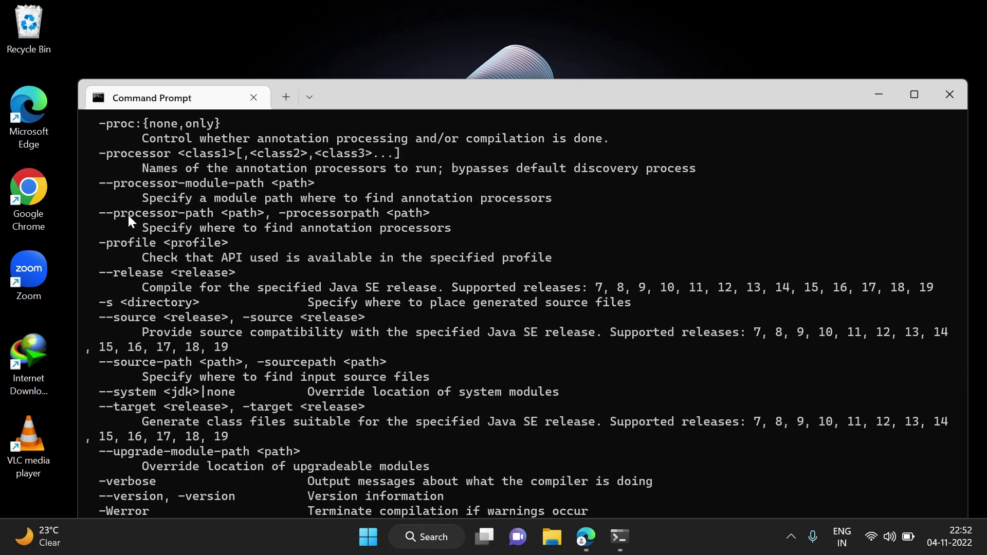
scroll(128, 216, up, 4)
scroll(160, 261, up, 6)
scroll(156, 254, up, 3)
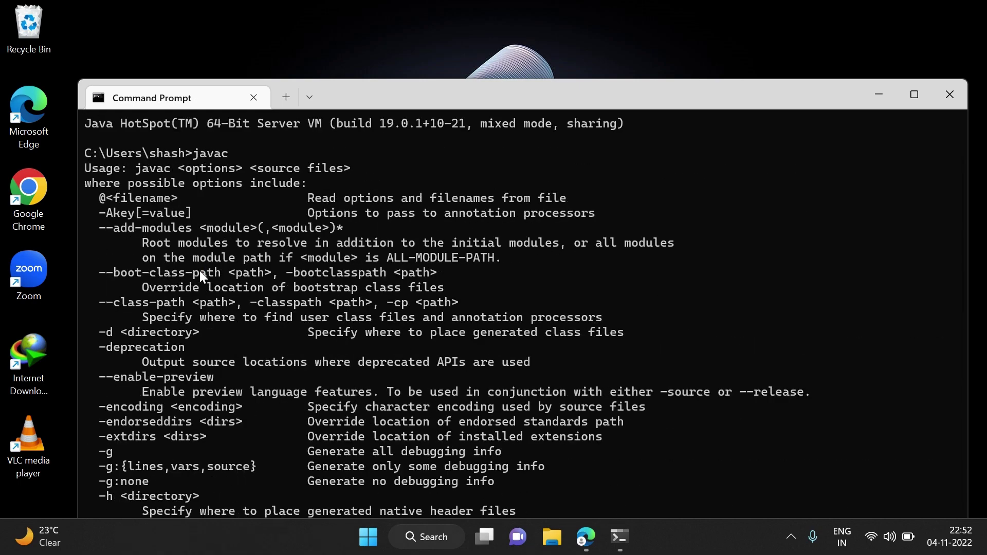
scroll(201, 271, down, 8)
scroll(200, 271, down, 7)
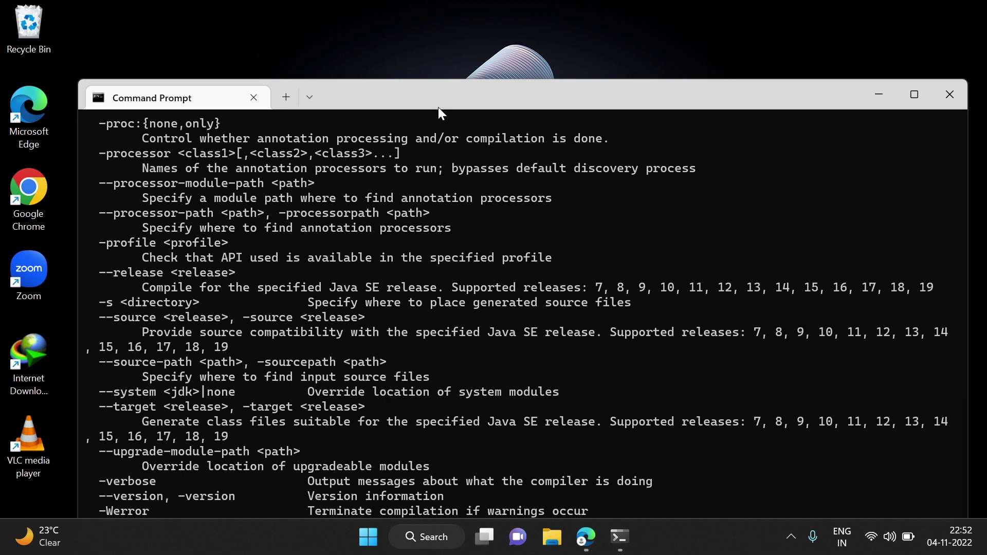
drag(439, 107, 451, 4)
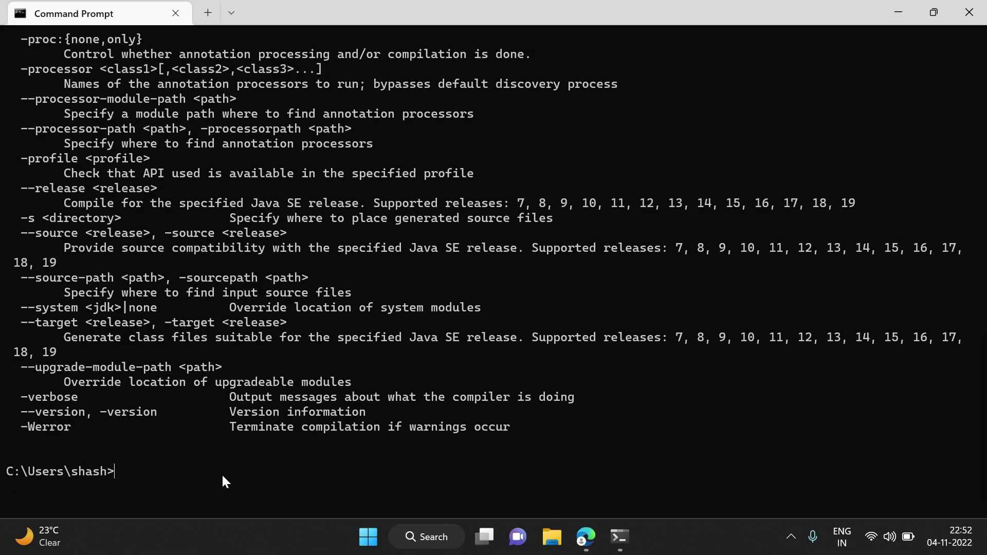
text(java --vers)
text(ion)
- Re-run java --version to reconfirm 19.0.1, then minimize the Command Prompt window
key(Return)
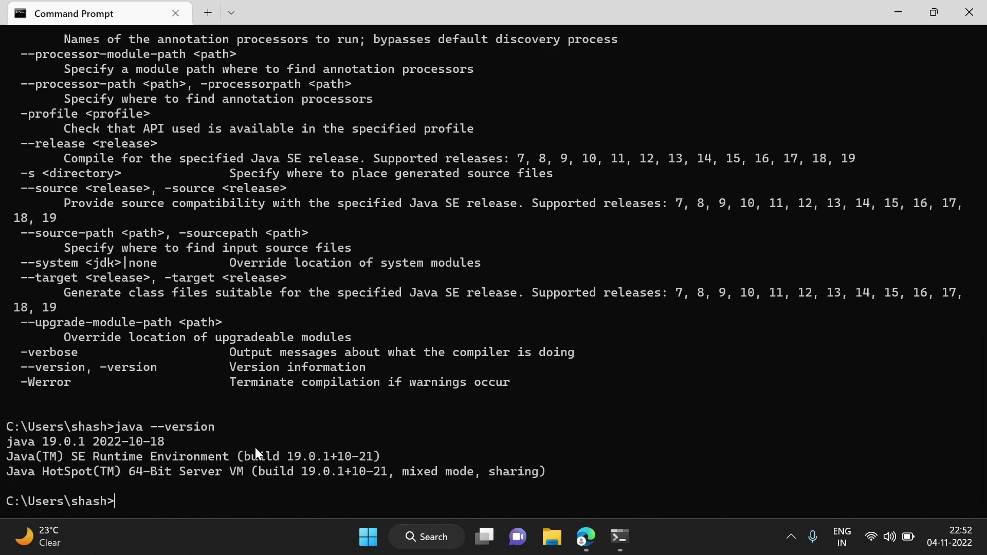
click(892, 11)
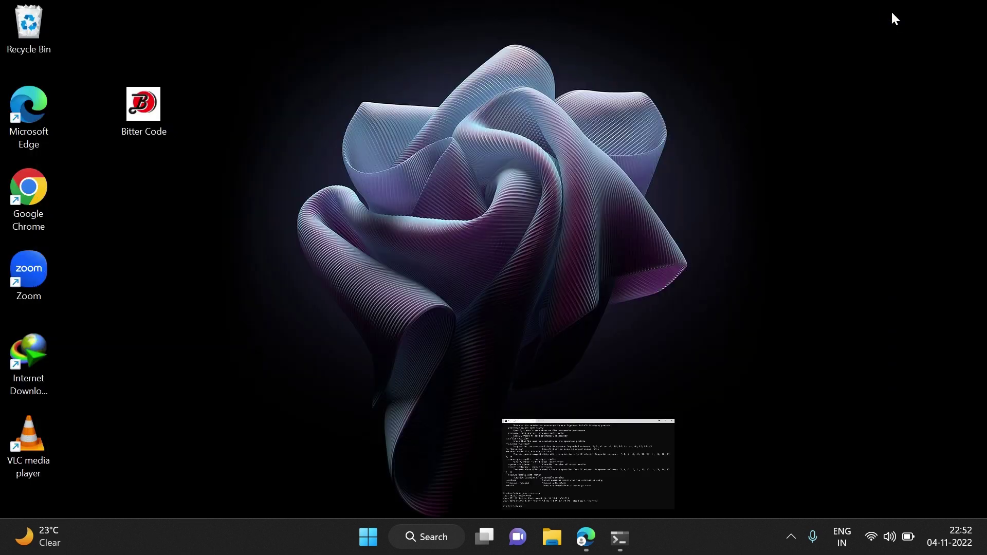